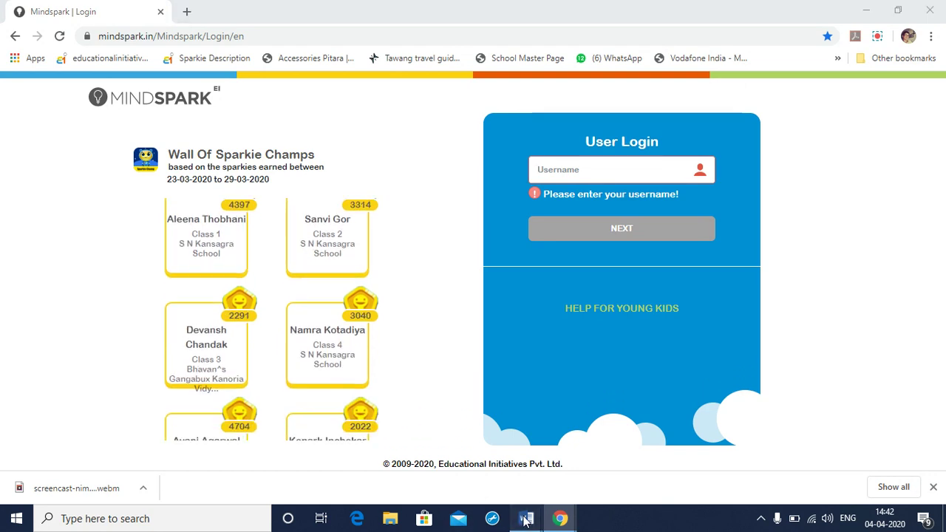
- Bring the 'SAI step by step login details' Word guide to the front from the taskbar
{"action": "mouse_move", "coordinate": [526, 520]}
{"action": "left_click", "coordinate": [448, 478]}
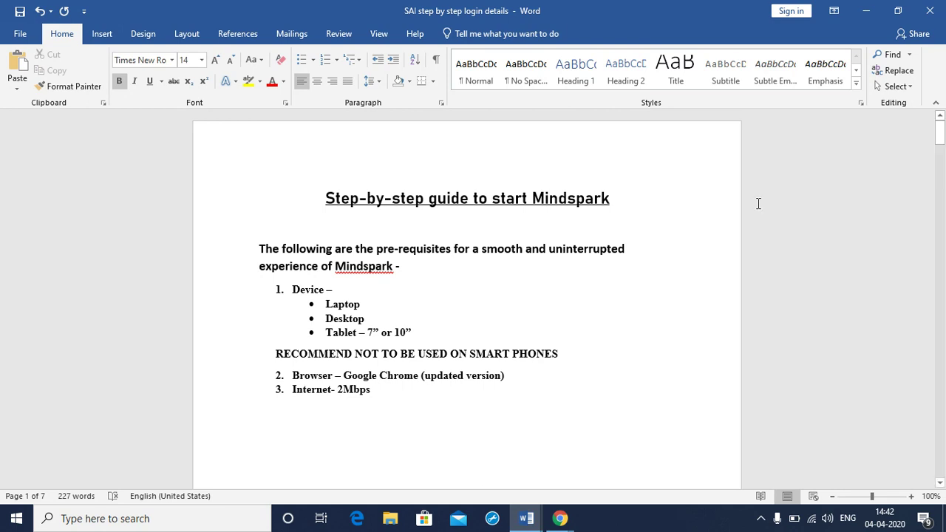
- Minimize the Word guide to reveal the Mindspark login page in Chrome
{"action": "left_click", "coordinate": [866, 16]}
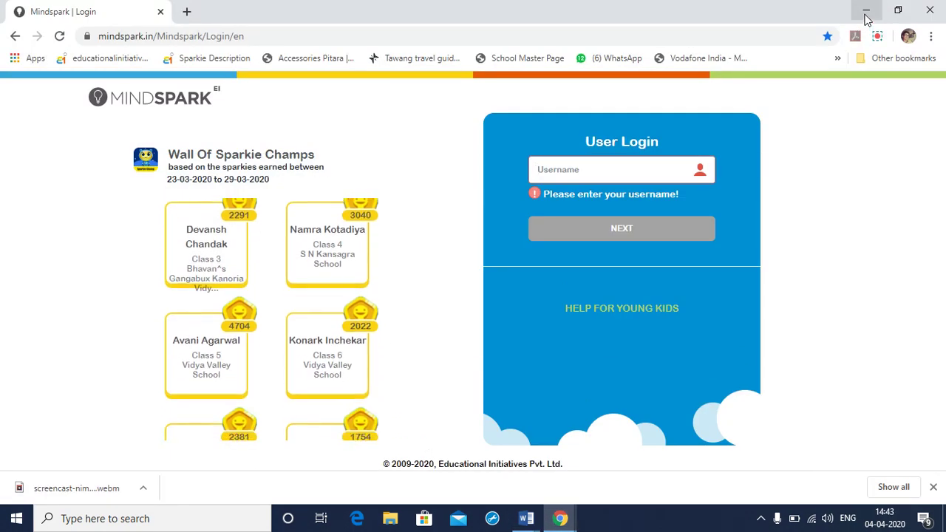
- Minimize Chrome, then restore the Mindspark browser window from the taskbar
{"action": "left_click", "coordinate": [865, 12]}
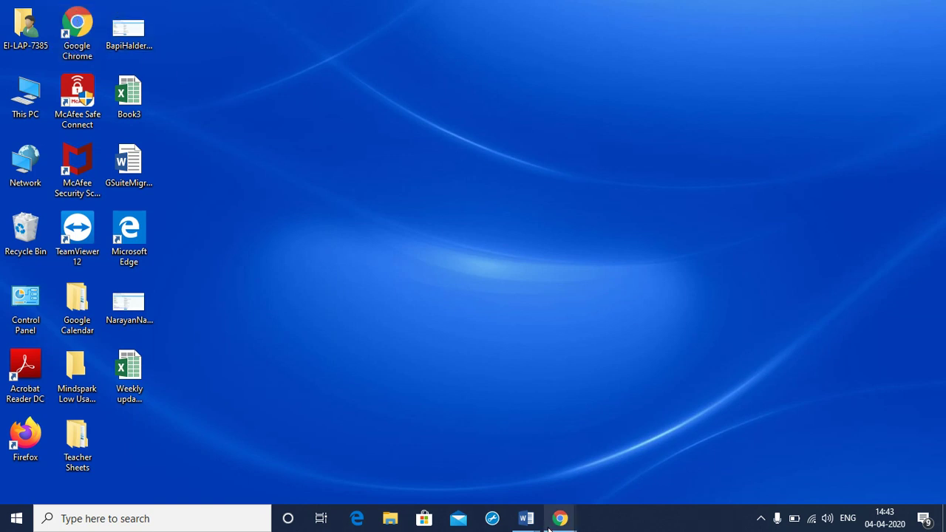
{"action": "mouse_move", "coordinate": [560, 518]}
{"action": "left_click", "coordinate": [487, 470]}
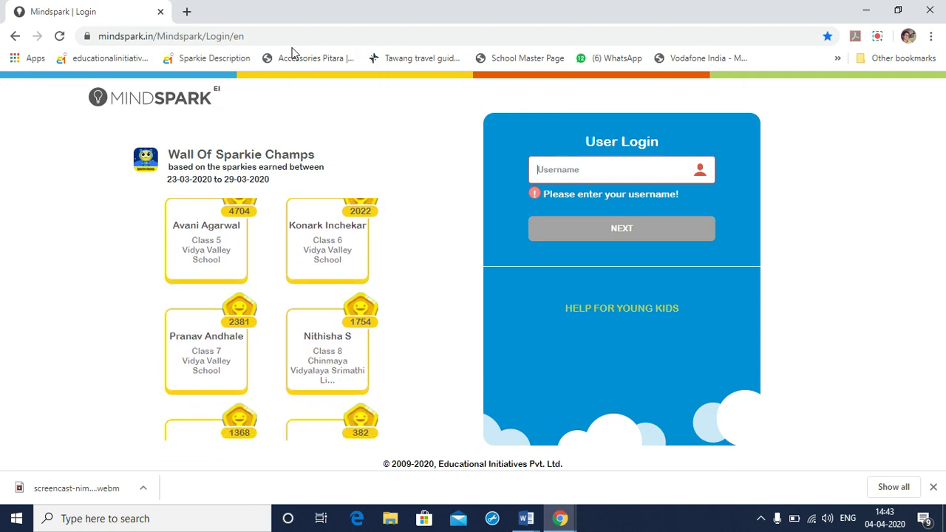
- Replace the address bar URL with mindspark.in/login and load it
{"action": "left_click", "coordinate": [250, 35]}
{"action": "key", "text": "BackSpace"}
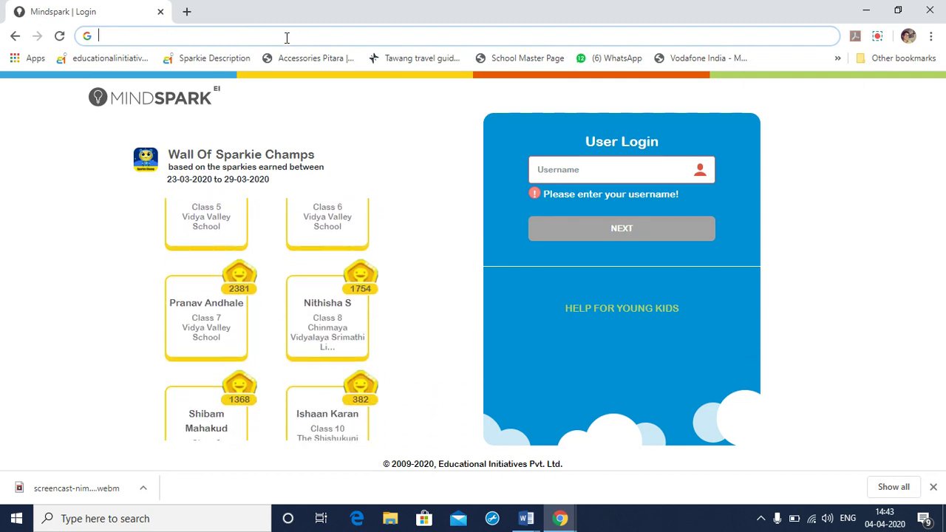
{"action": "type", "text": "min"}
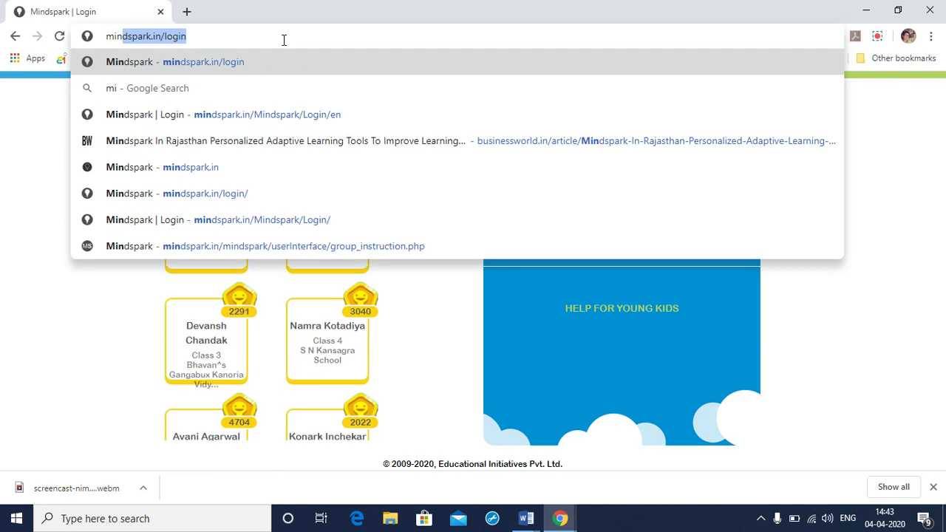
{"action": "type", "text": "dspark"}
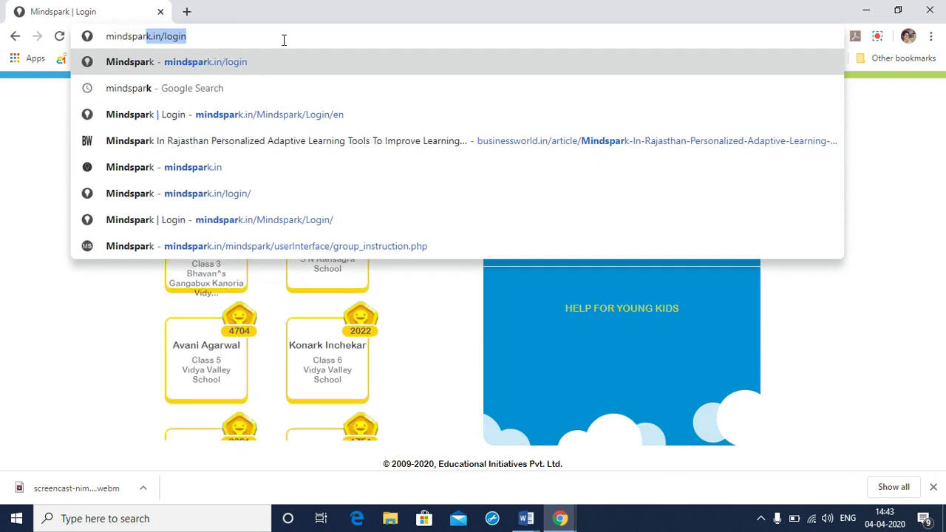
{"action": "type", "text": ".in"}
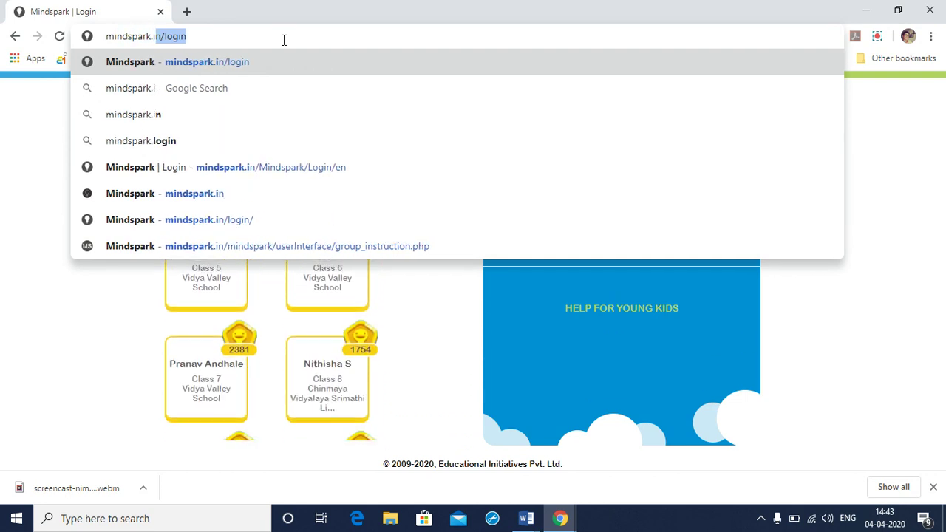
{"action": "type", "text": "/l"}
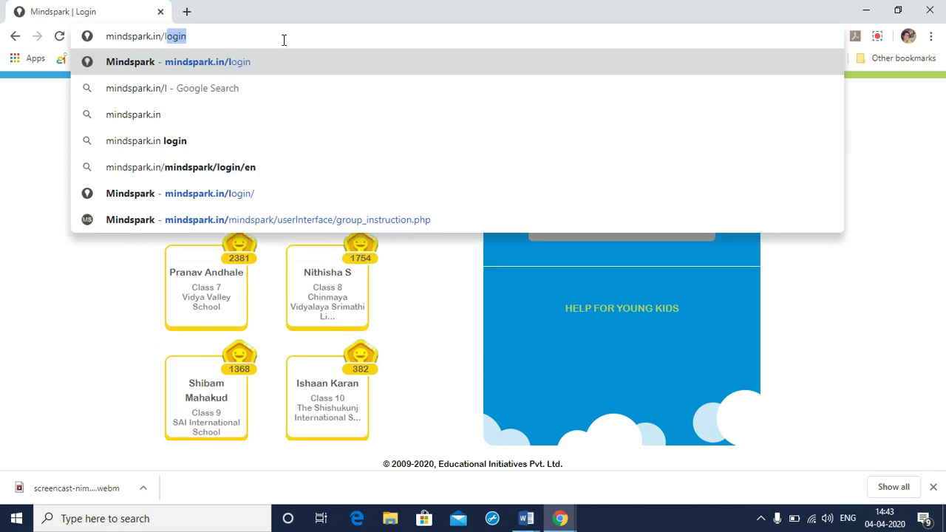
{"action": "type", "text": "ogin"}
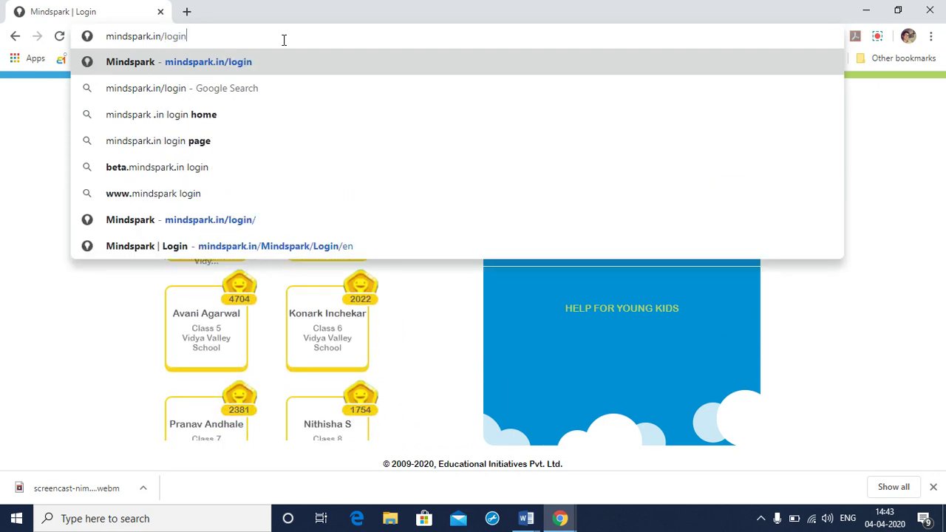
{"action": "key", "text": "Return"}
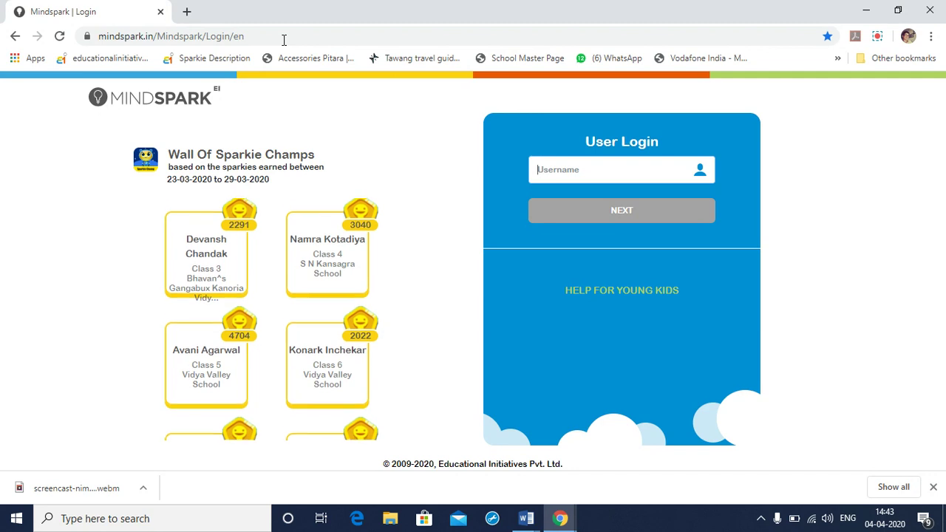
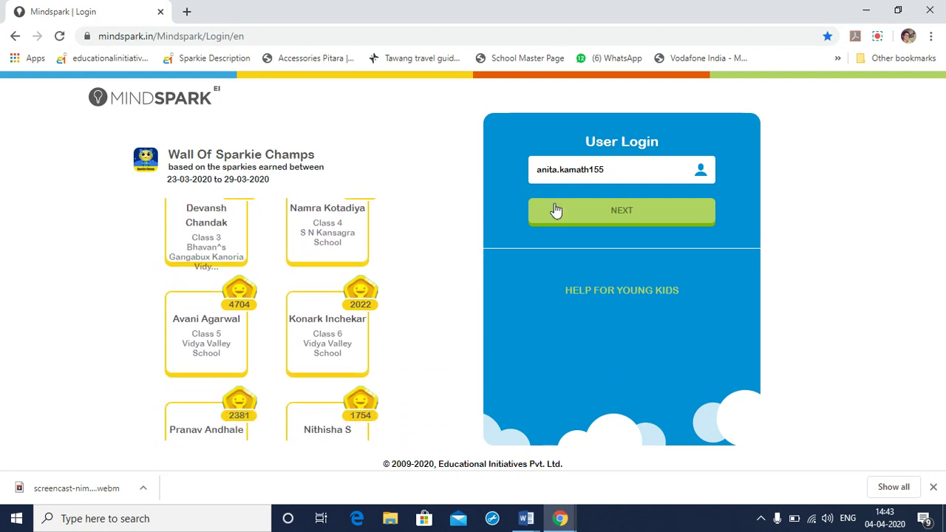
- Log in with the student's username and account password
{"action": "left_click", "coordinate": [607, 213]}
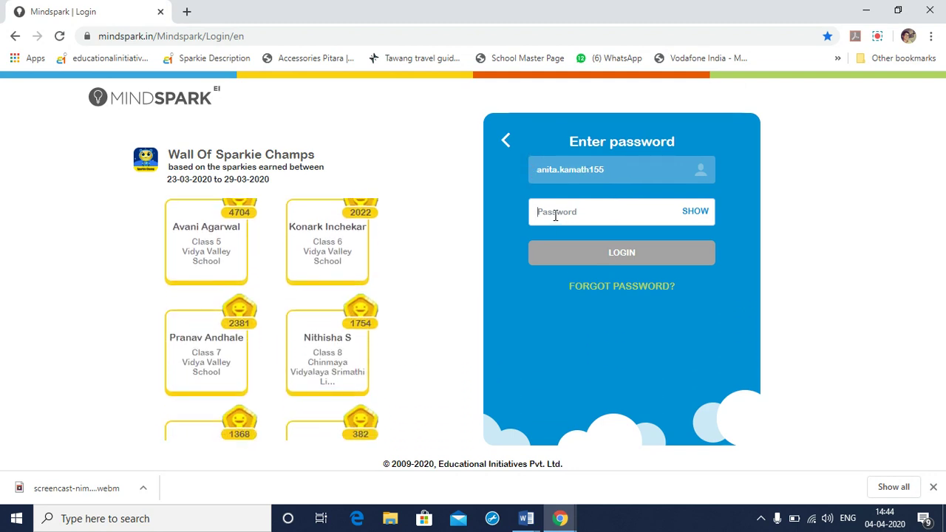
{"action": "type", "text": "a****"}
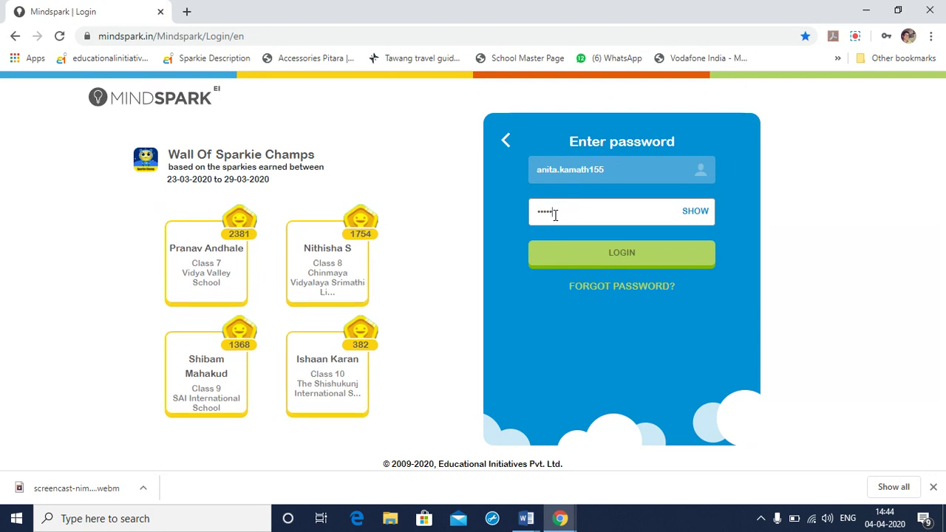
{"action": "type", "text": "******"}
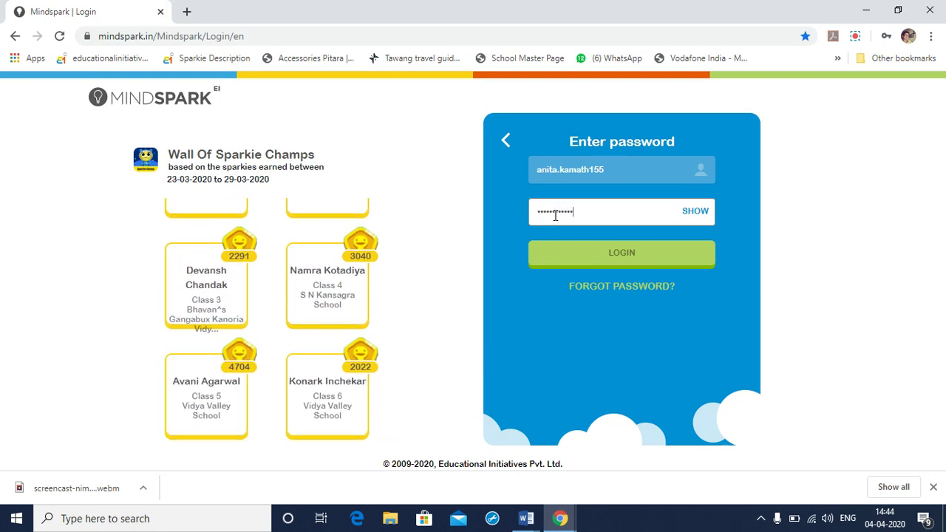
{"action": "type", "text": "**"}
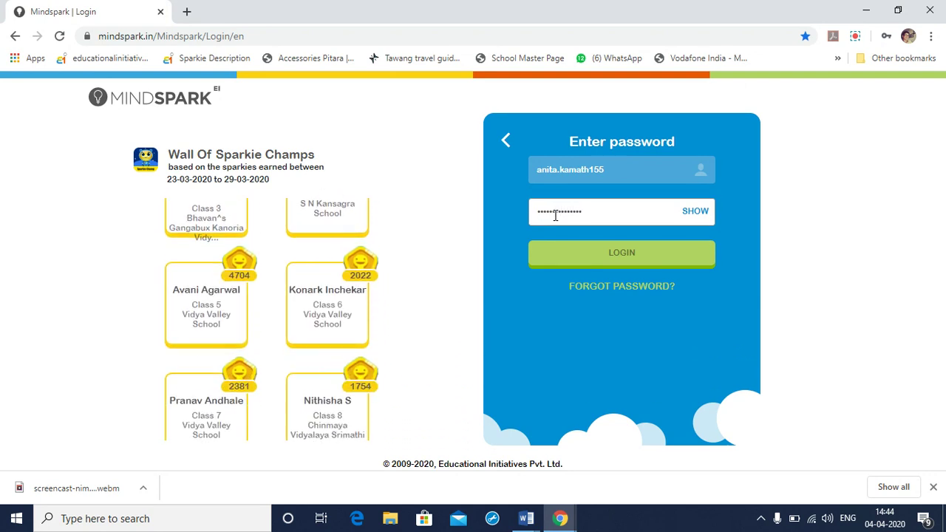
{"action": "left_click", "coordinate": [616, 255]}
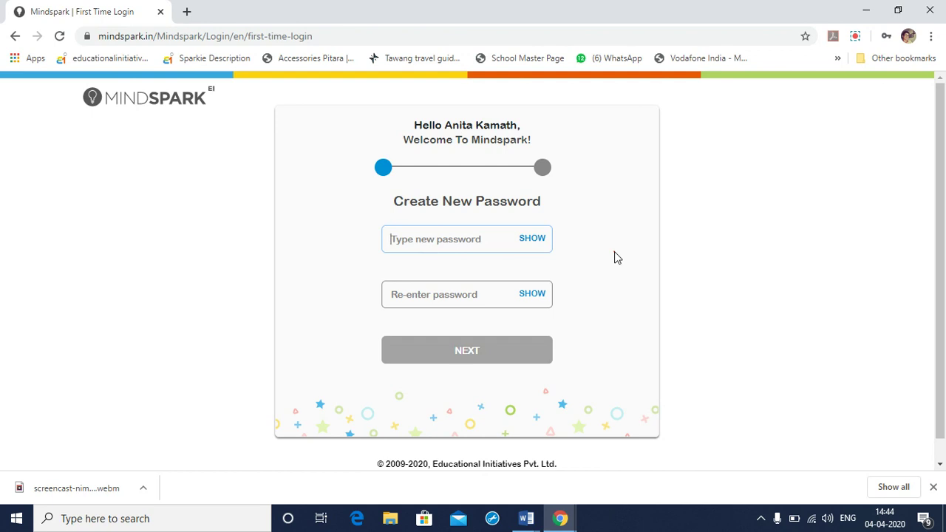
- Enter the new password and a matching confirmation, correcting a mistyped entry, then continue
{"action": "type", "text": "•••••"}
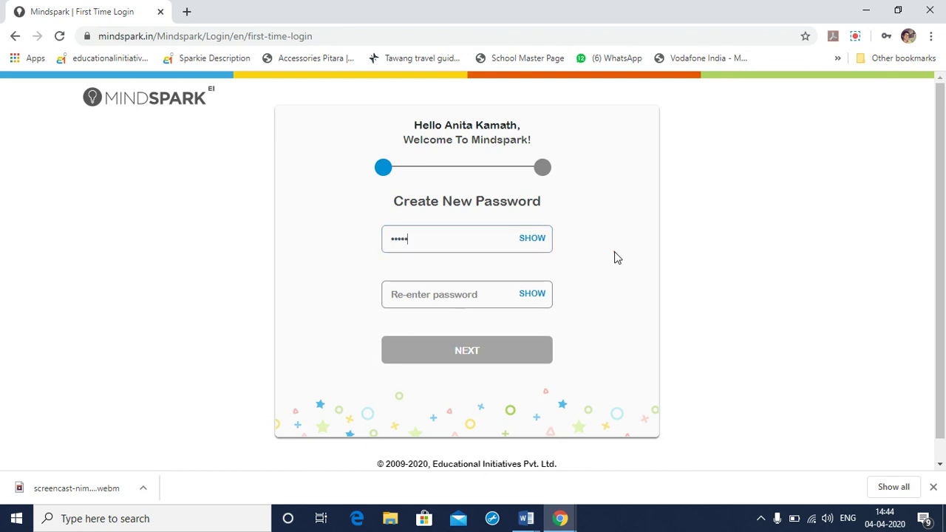
{"action": "type", "text": "••••••"}
{"action": "left_click", "coordinate": [476, 300]}
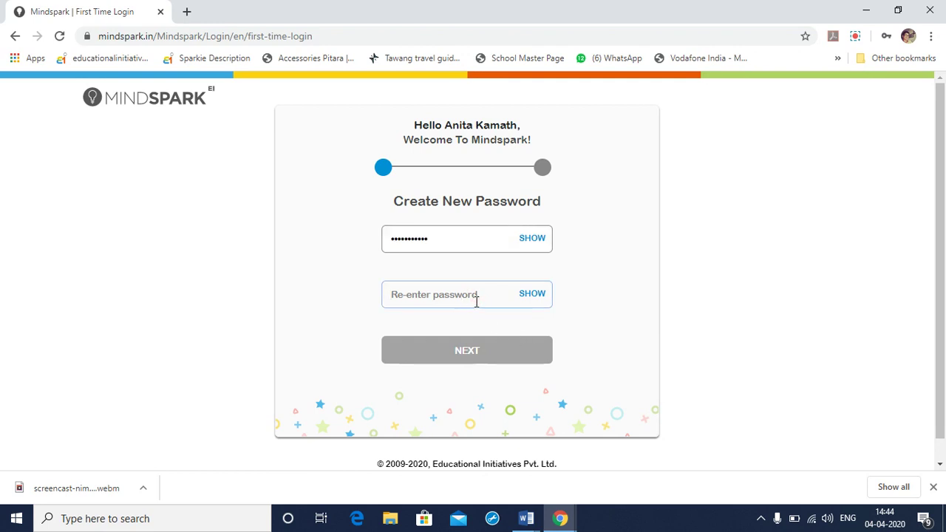
{"action": "type", "text": "•••••••••"}
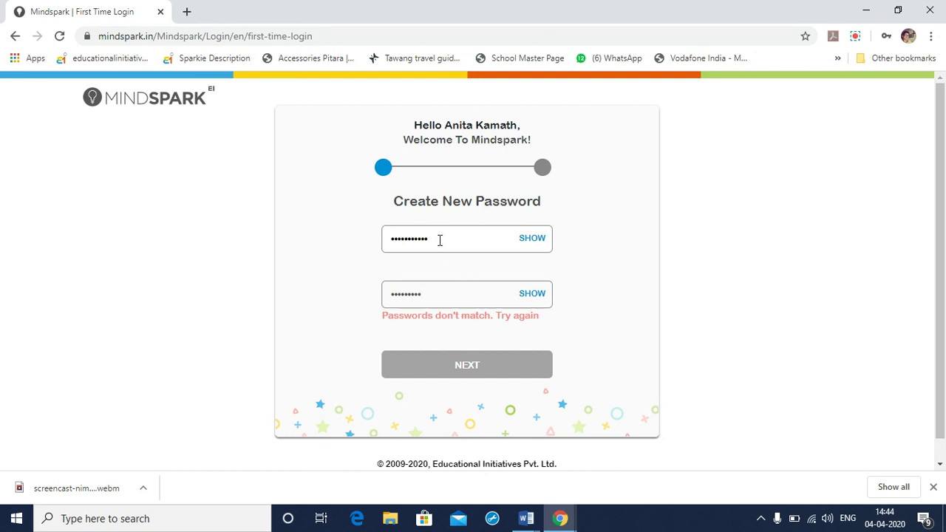
{"action": "left_click_drag", "start_coordinate": [439, 238], "coordinate": [380, 240]}
{"action": "key", "text": "BackSpace"}
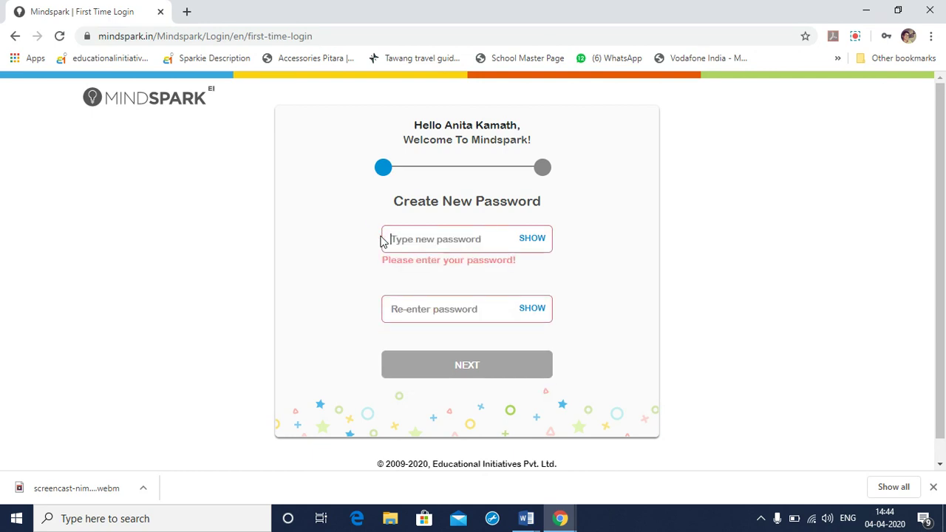
{"action": "type", "text": "•••••••••"}
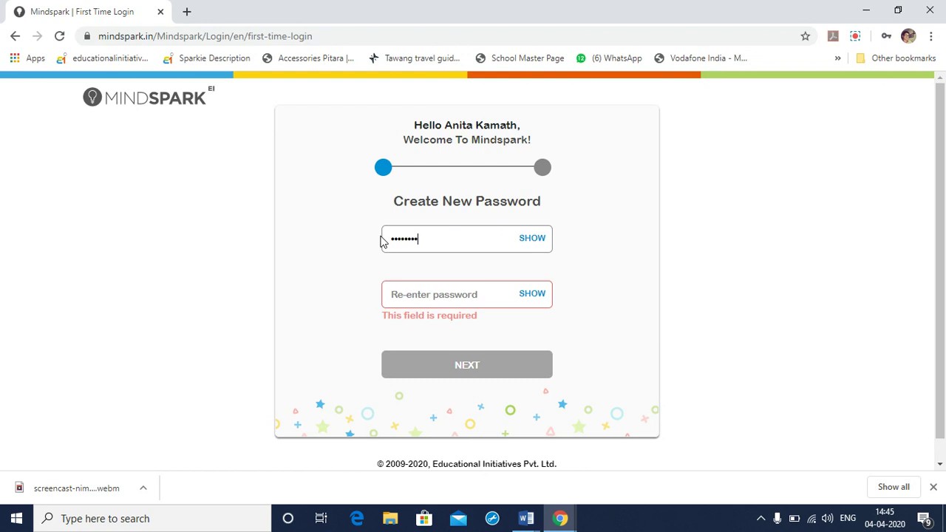
{"action": "left_click", "coordinate": [461, 297]}
{"action": "type", "text": "•••••••••"}
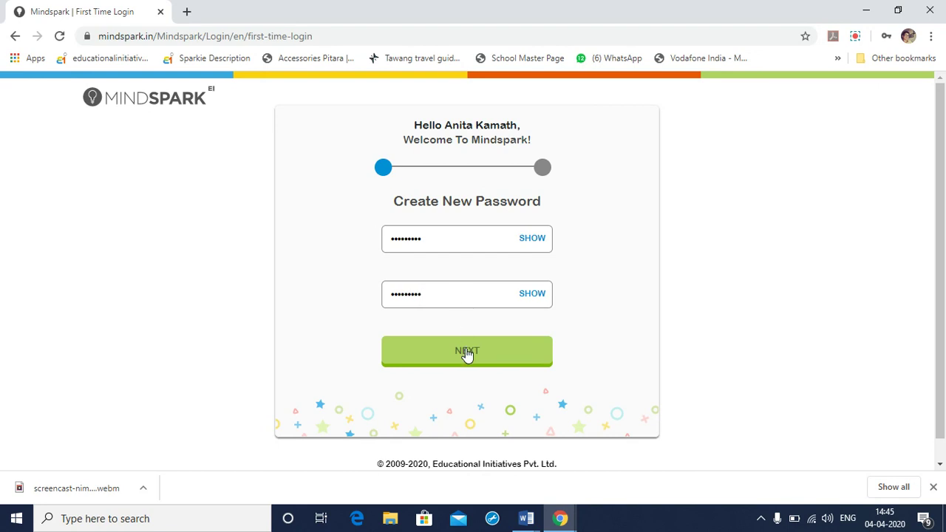
{"action": "left_click", "coordinate": [467, 353]}
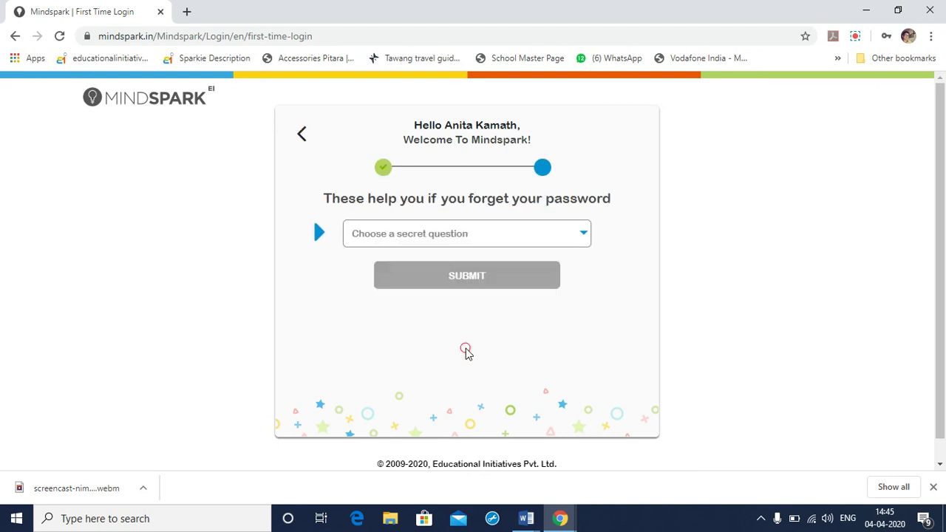
{"action": "left_click", "coordinate": [583, 234]}
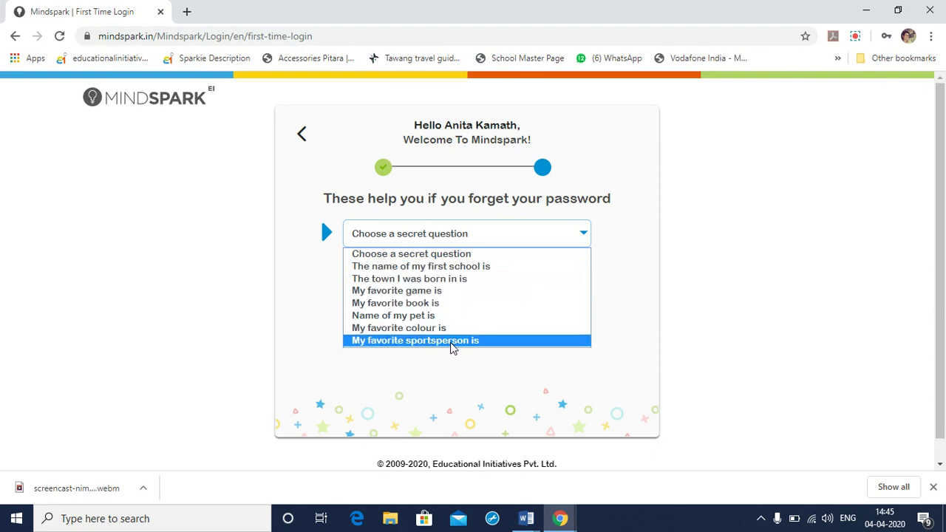
{"action": "left_click", "coordinate": [442, 315]}
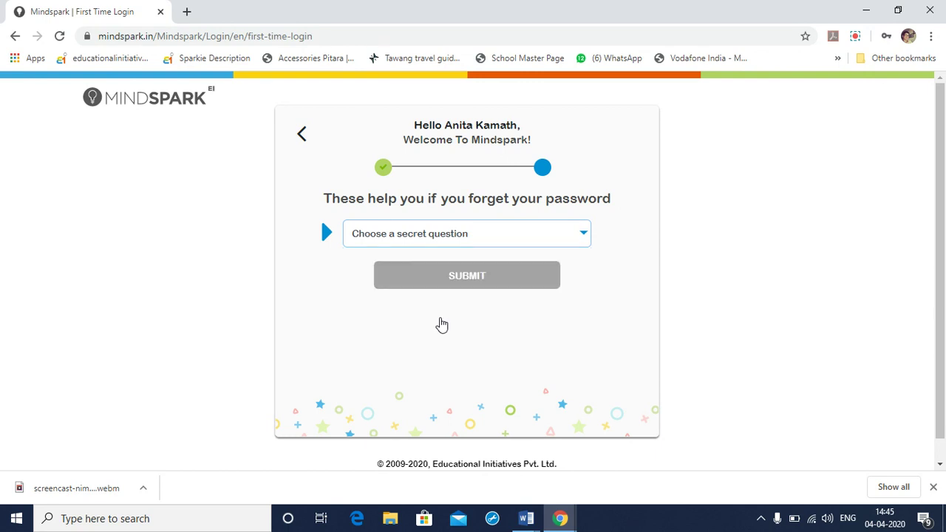
{"action": "left_click", "coordinate": [524, 276]}
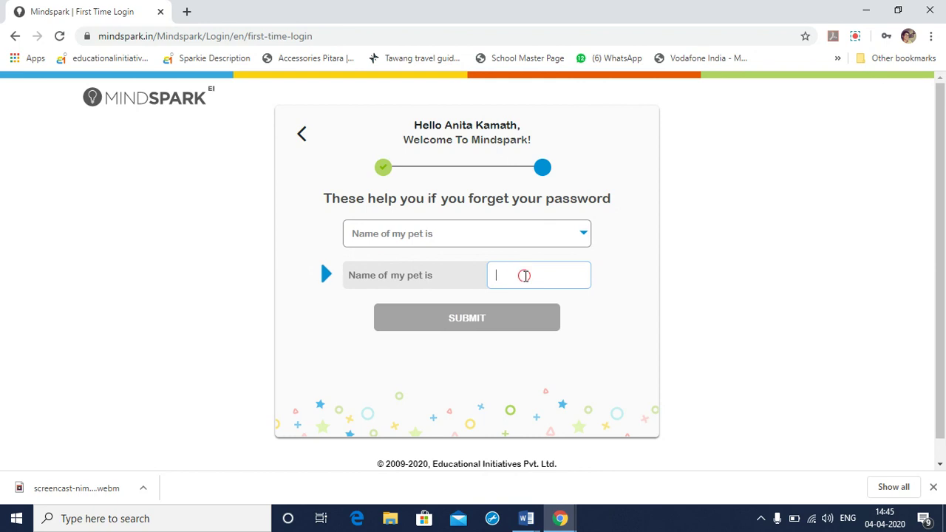
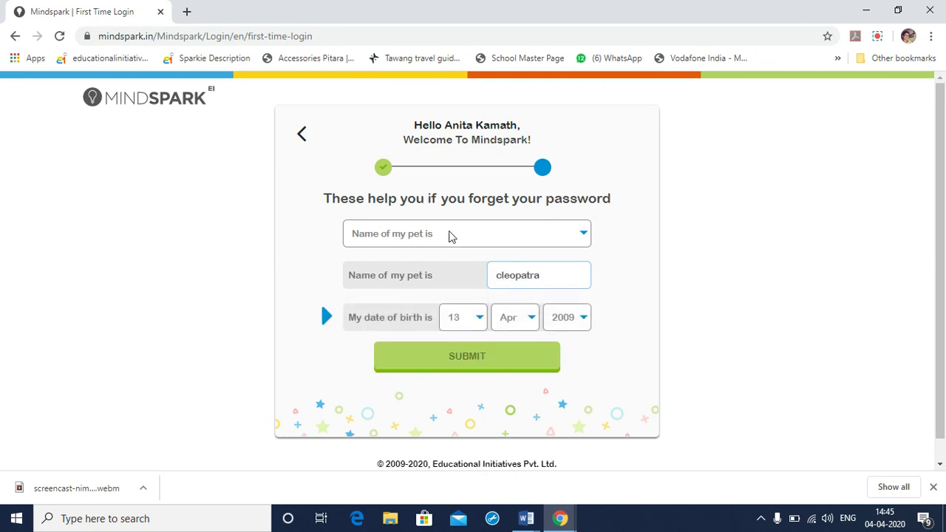
- Set date of birth to 1 Jan 2000, submit, and log in with the new password
{"action": "left_click", "coordinate": [481, 317]}
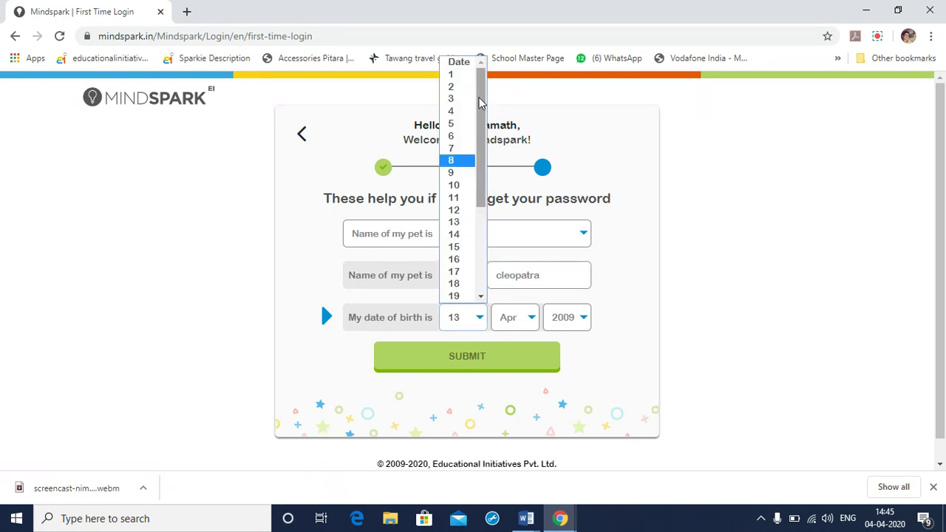
{"action": "left_click", "coordinate": [451, 76]}
{"action": "left_click", "coordinate": [531, 318]}
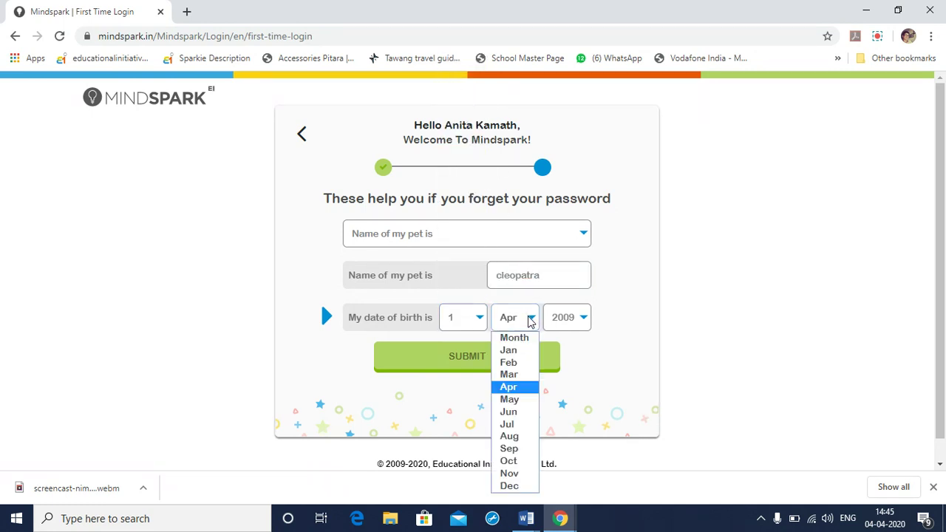
{"action": "left_click", "coordinate": [517, 351]}
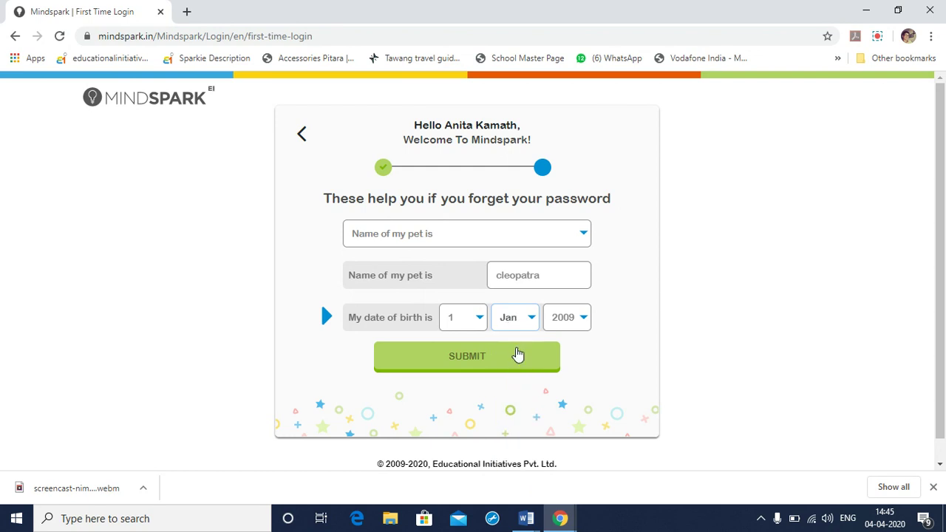
{"action": "left_click", "coordinate": [583, 319]}
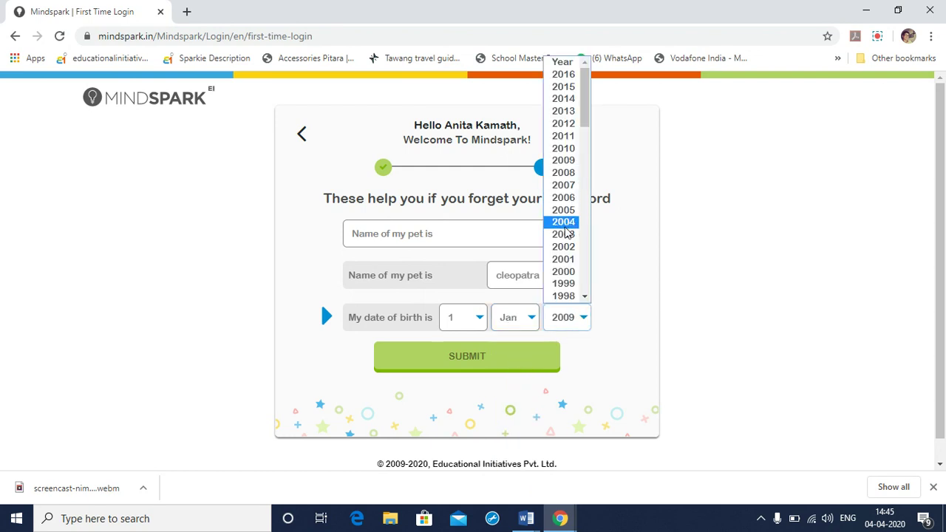
{"action": "left_click", "coordinate": [563, 272]}
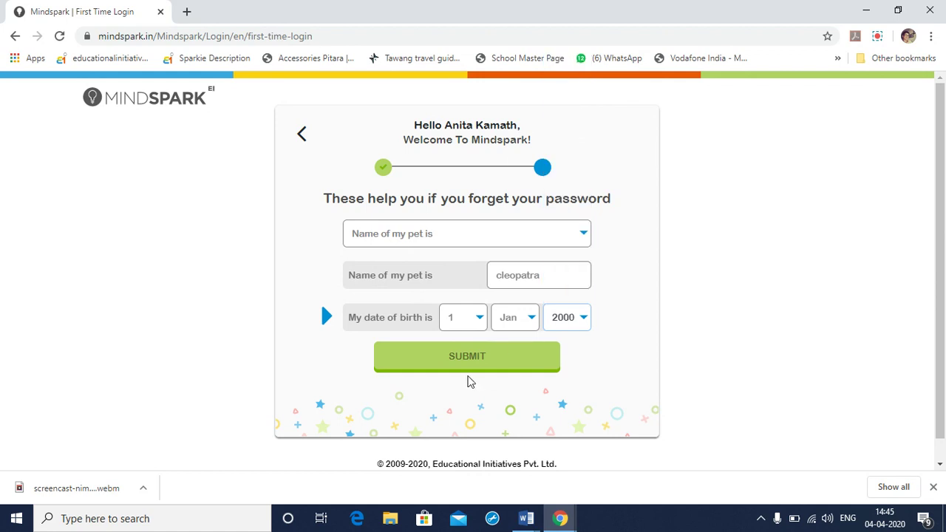
{"action": "left_click", "coordinate": [472, 360]}
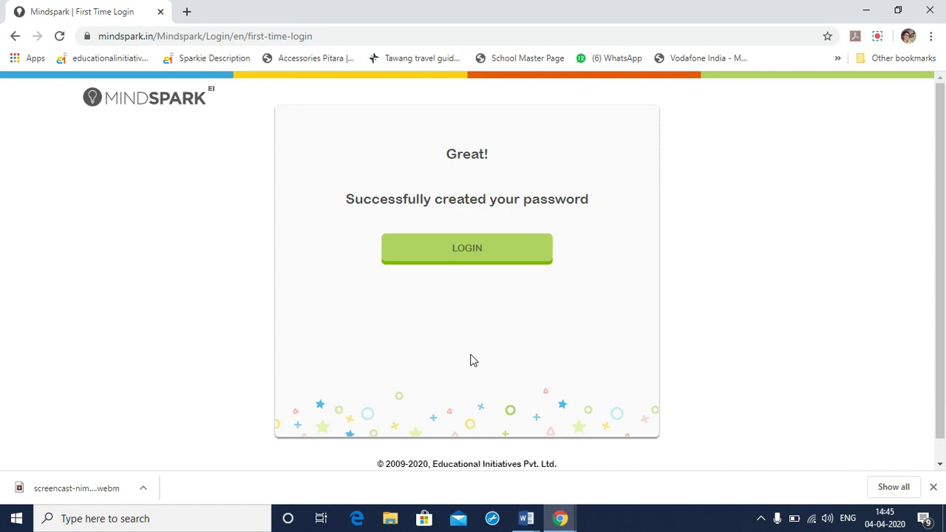
{"action": "left_click", "coordinate": [472, 249]}
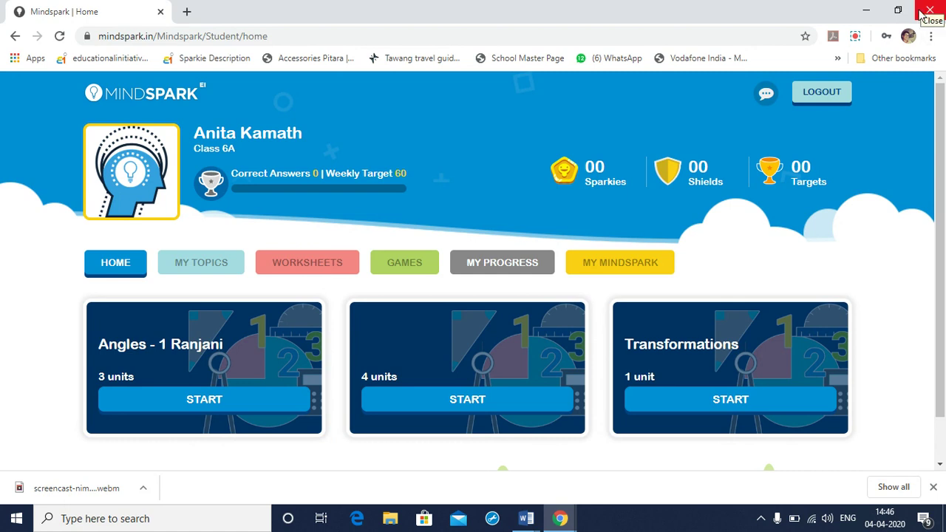
- Log out of Mindspark and bring the Word support-contact document forward
{"action": "left_click", "coordinate": [815, 100]}
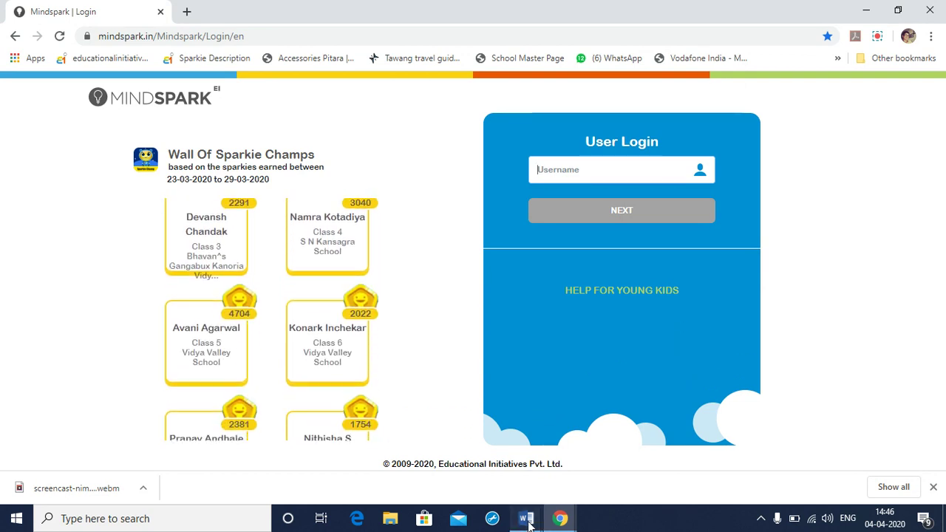
{"action": "mouse_move", "coordinate": [526, 526]}
{"action": "left_click", "coordinate": [625, 477]}
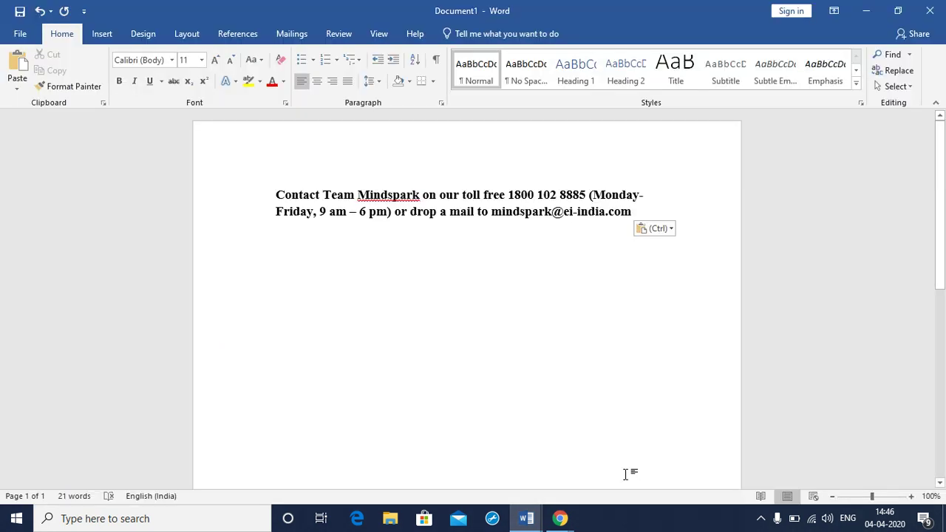